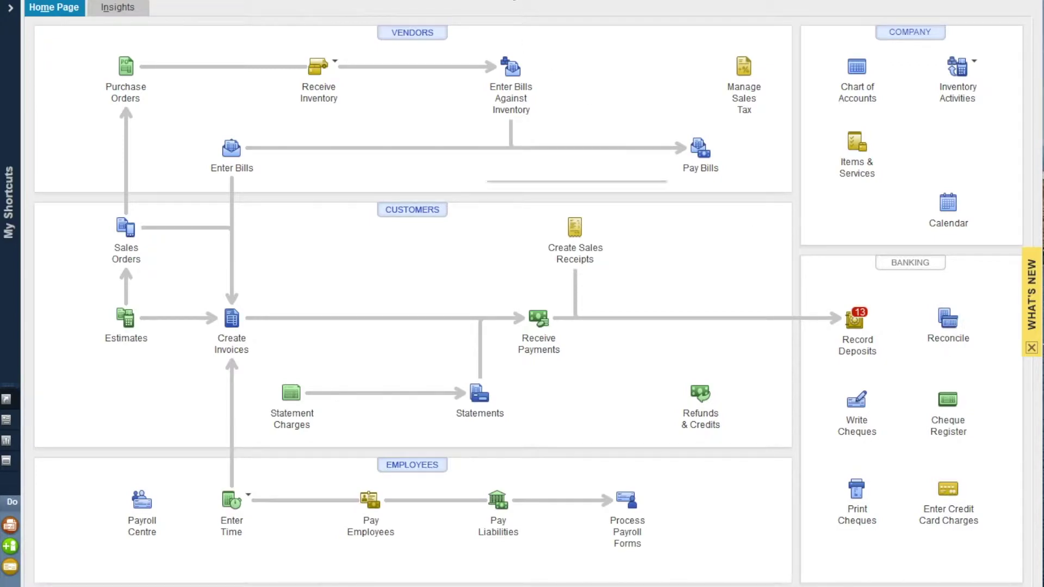
Step: Launch Begin Reconciliation from the Banking panel's Reconcile command
key("alt+b")
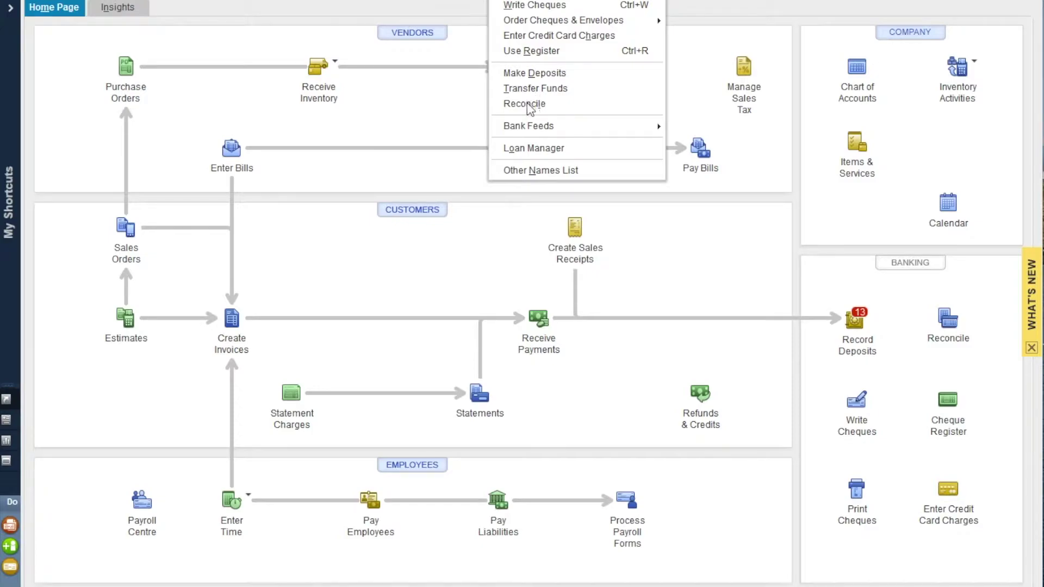
left_click(747, 274)
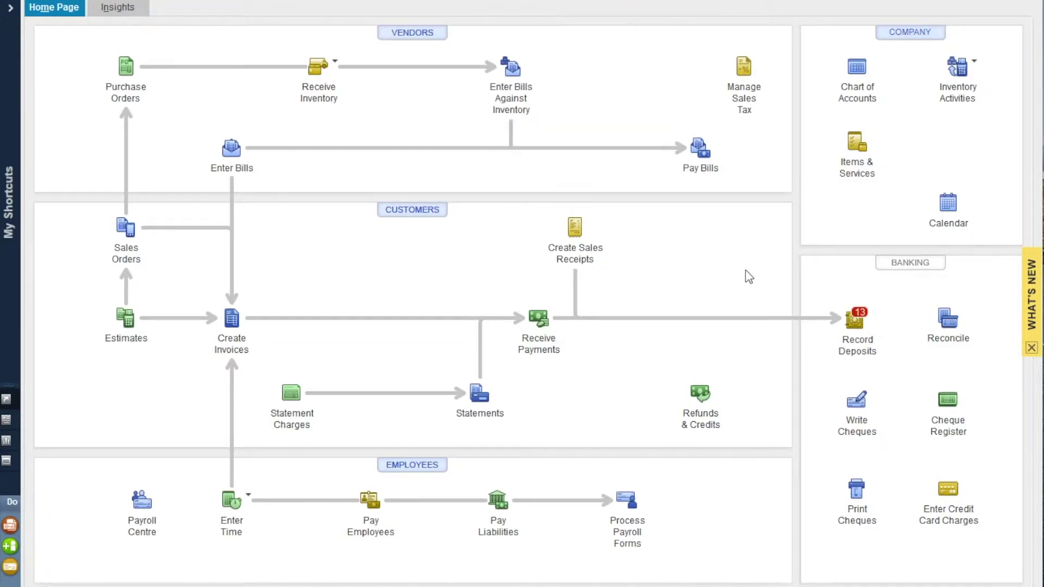
left_click(949, 322)
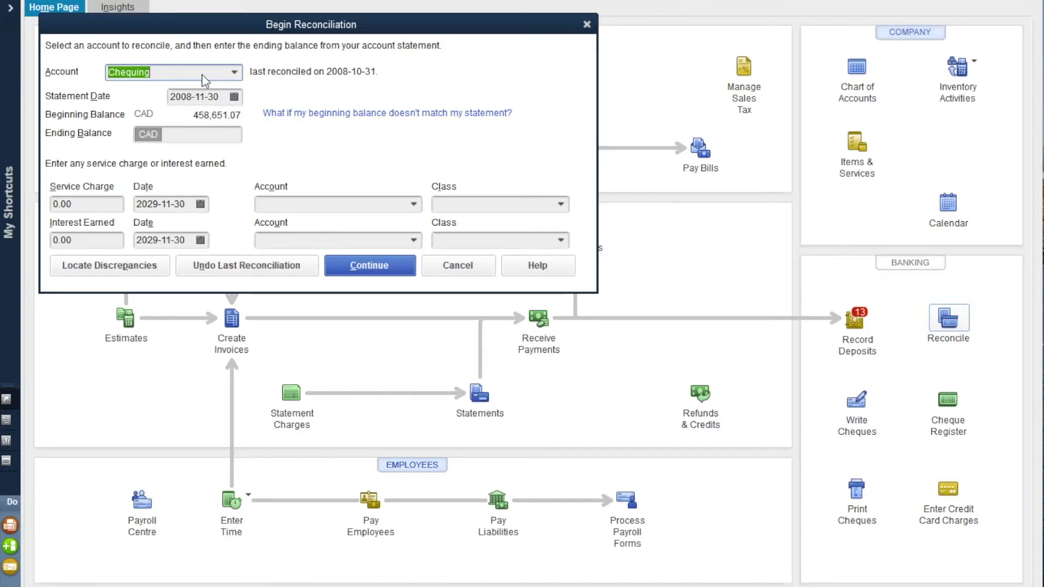
Step: Choose Chequing as the account to reconcile, showing beginning balance 458,651.07
left_click(235, 73)
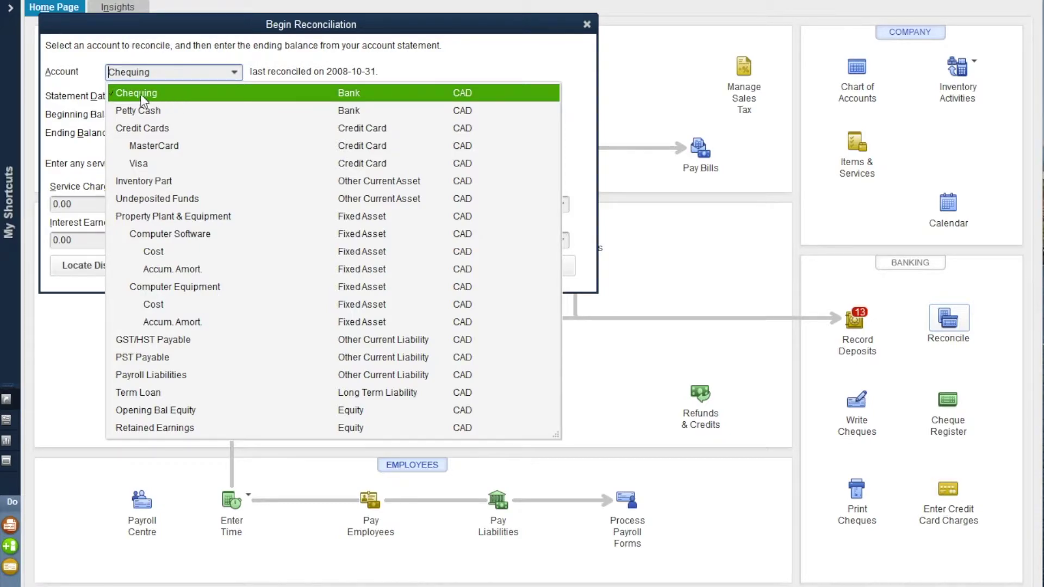
left_click(175, 99)
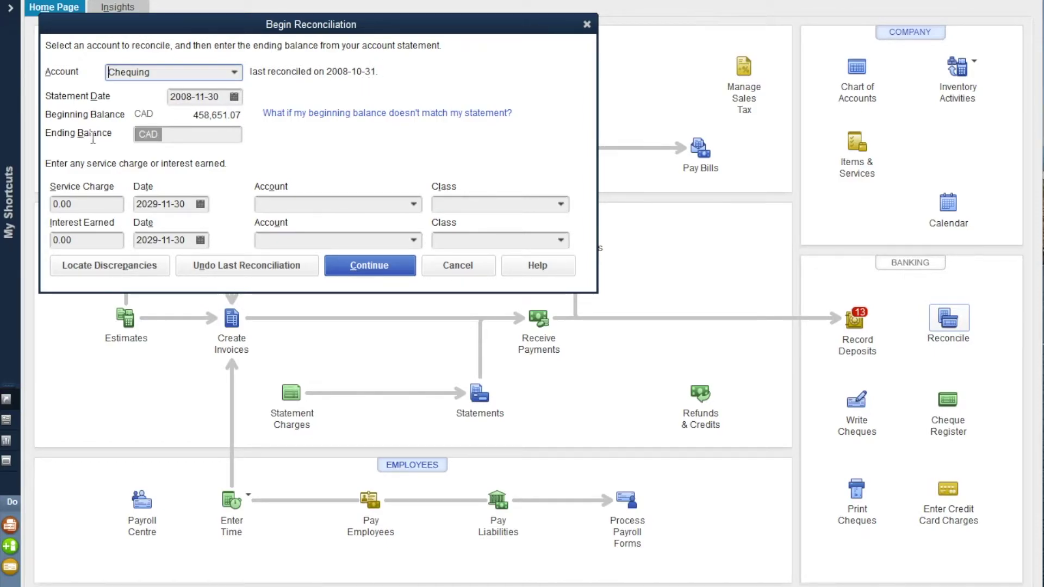
left_click(191, 135)
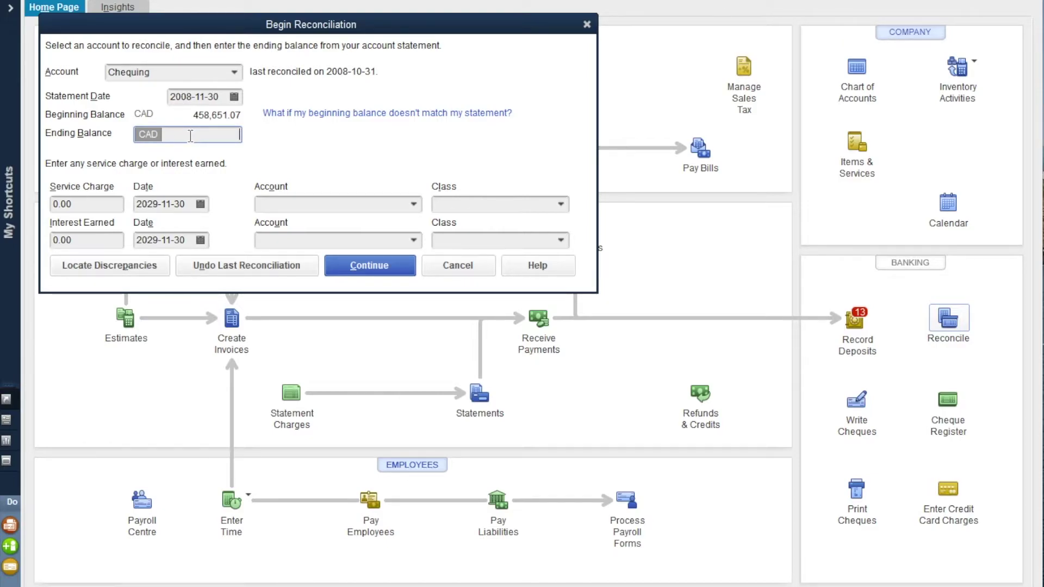
type("1")
type("00000")
Step: Enter a statement ending balance of 100,000.00 for Chequing
key("Tab")
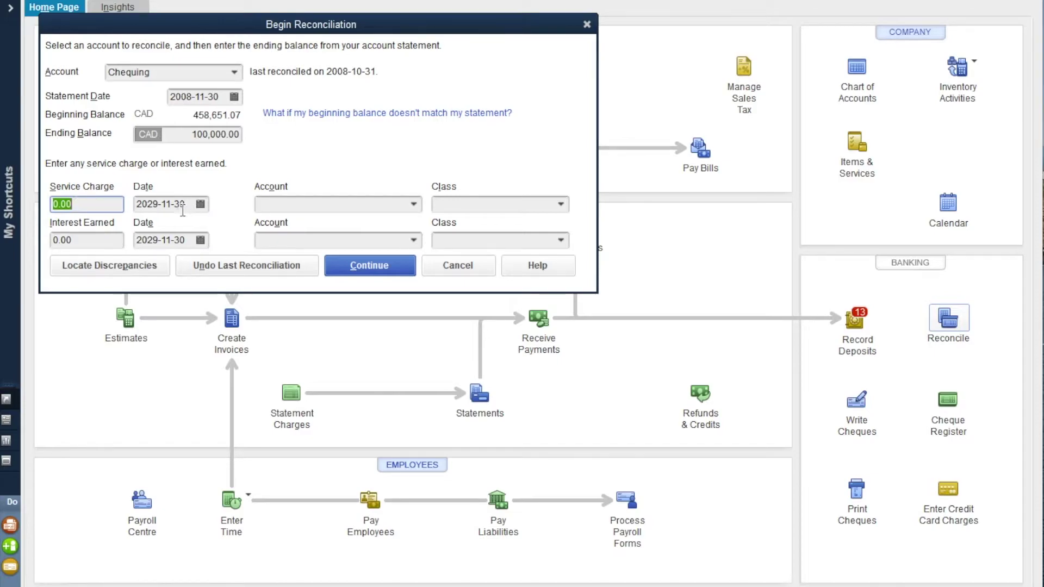
left_click(83, 242)
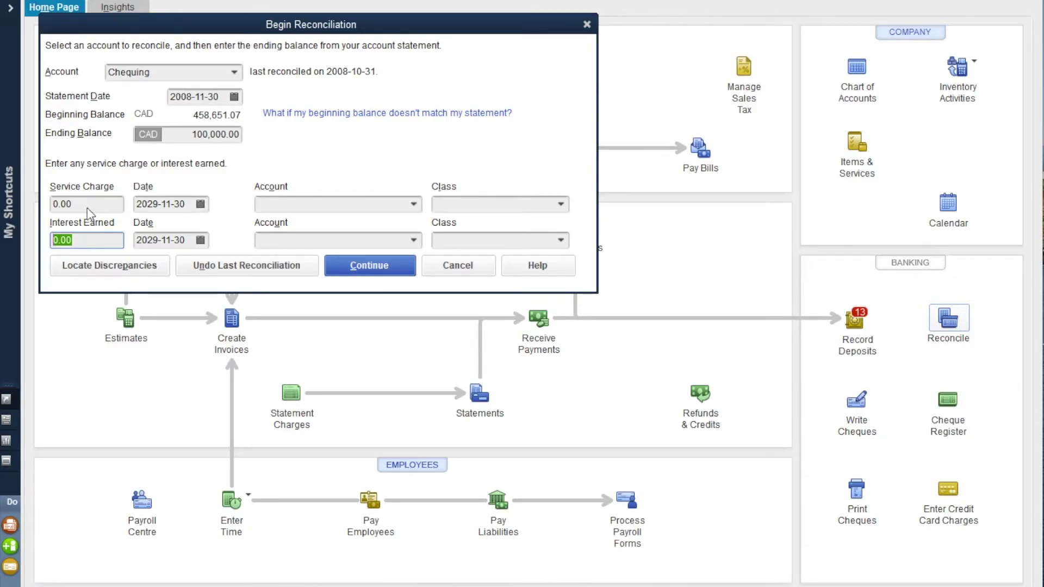
Step: Record a 100.00 service charge assigned to Bank Fees:Service Charges
left_click(413, 204)
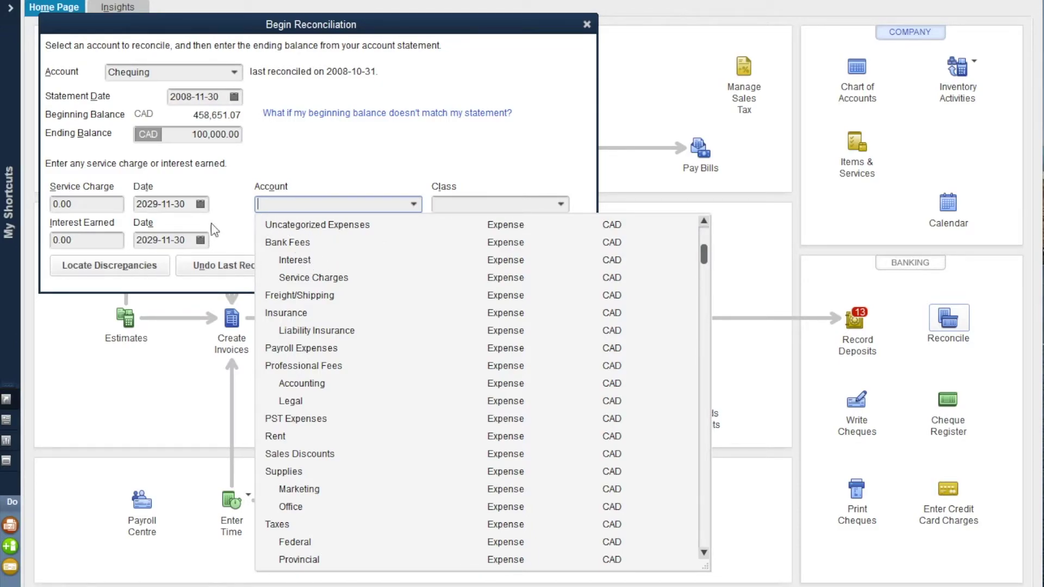
left_click(86, 209)
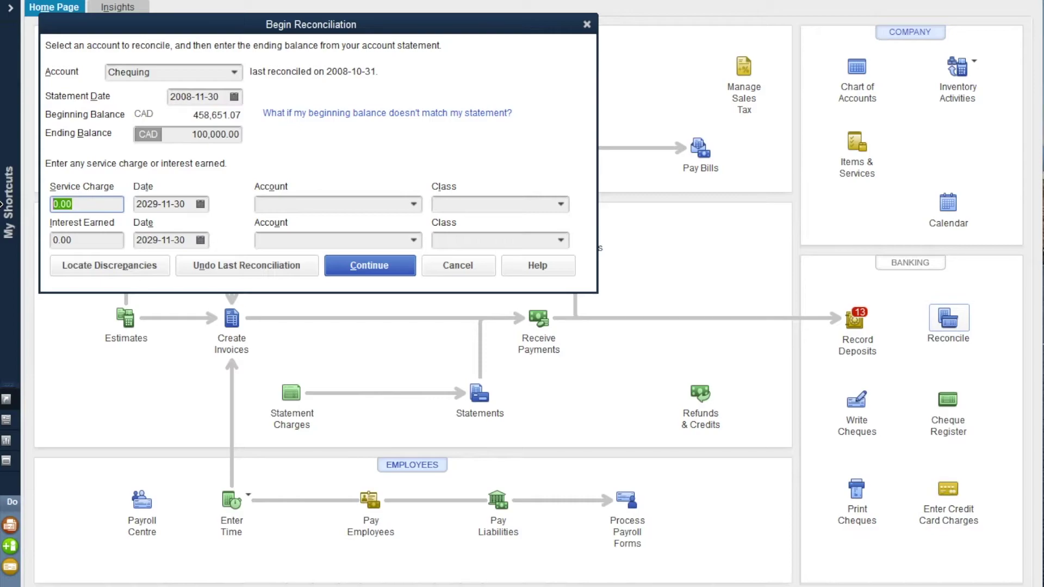
type("10")
type("0")
key("Tab")
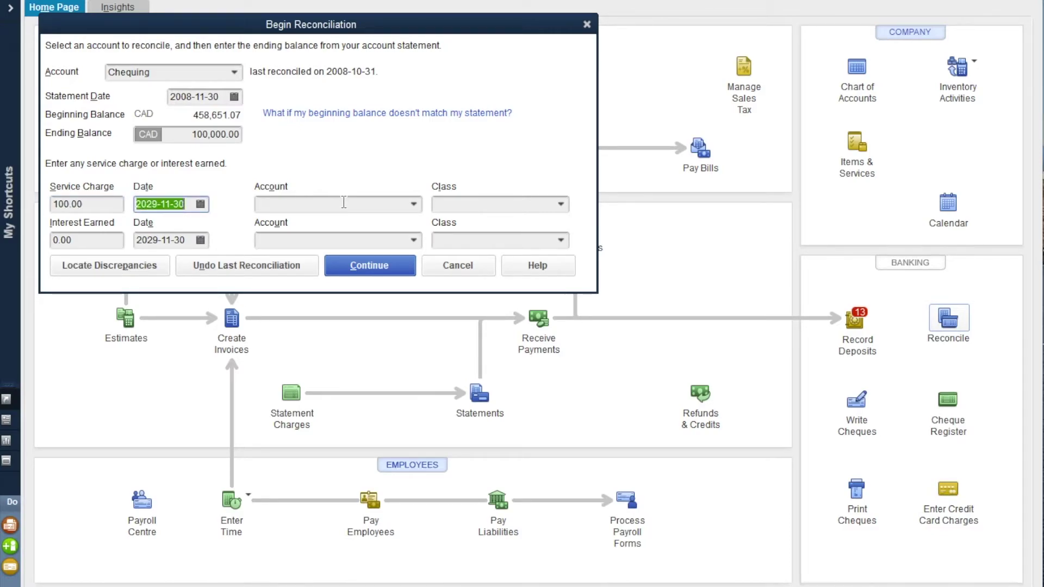
key("Tab")
left_click(414, 204)
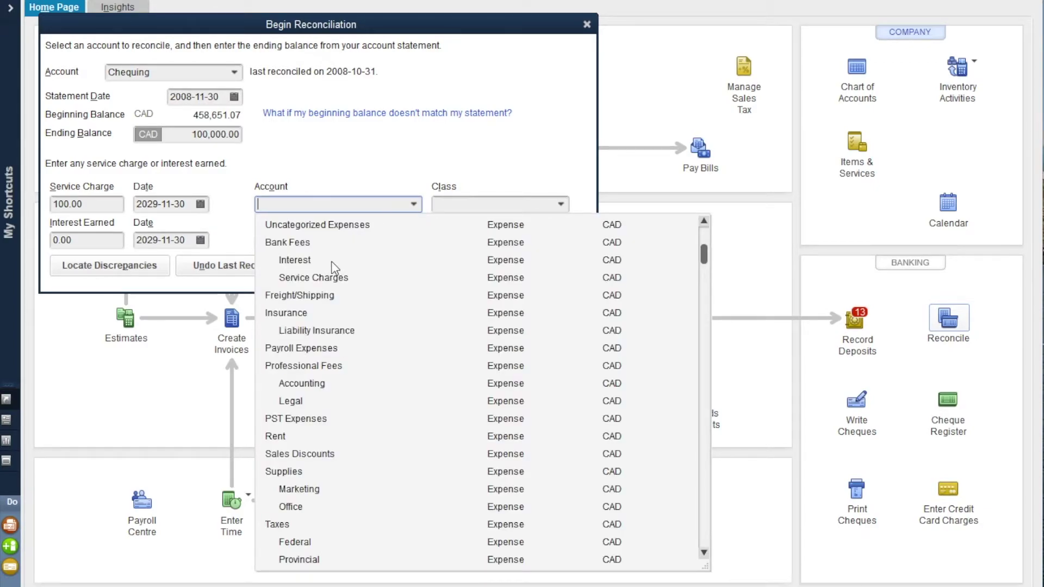
left_click(349, 277)
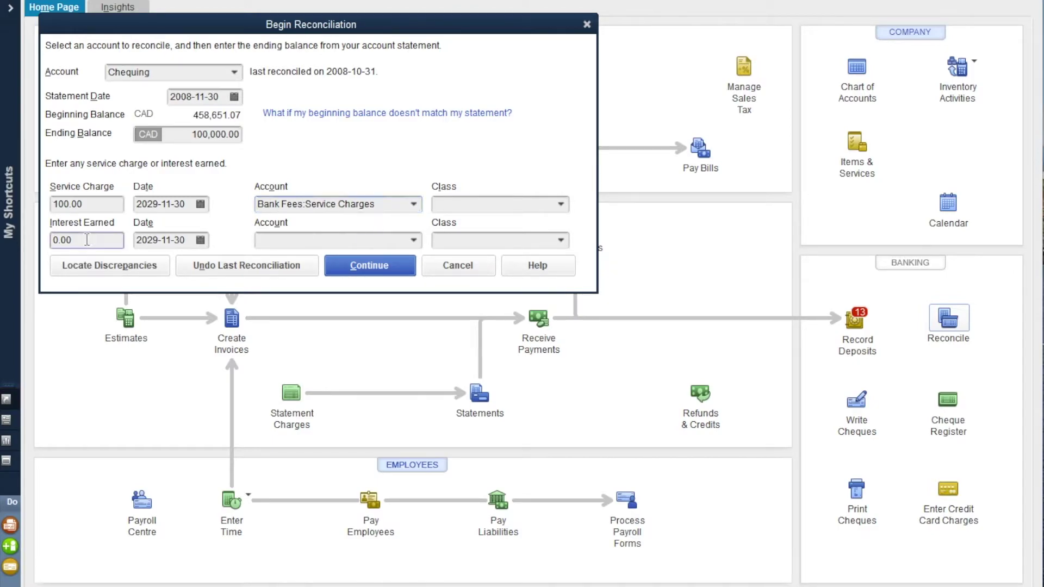
Step: Record 500.00 interest earned assigned to Uncategorized Income
left_click_drag(86, 239, 14, 240)
type("500")
key("Tab")
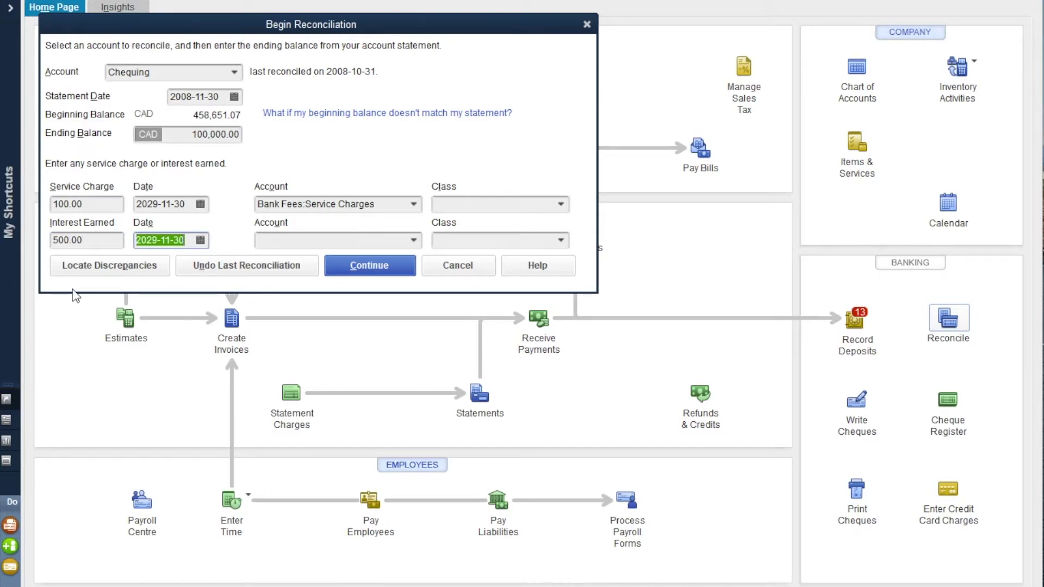
key("Tab")
left_click(414, 242)
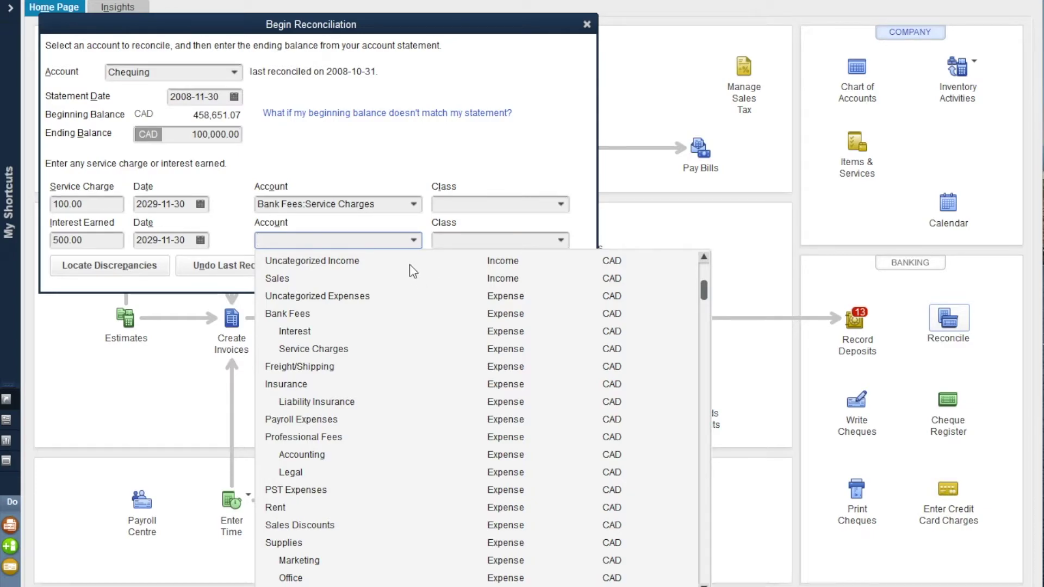
left_click(409, 261)
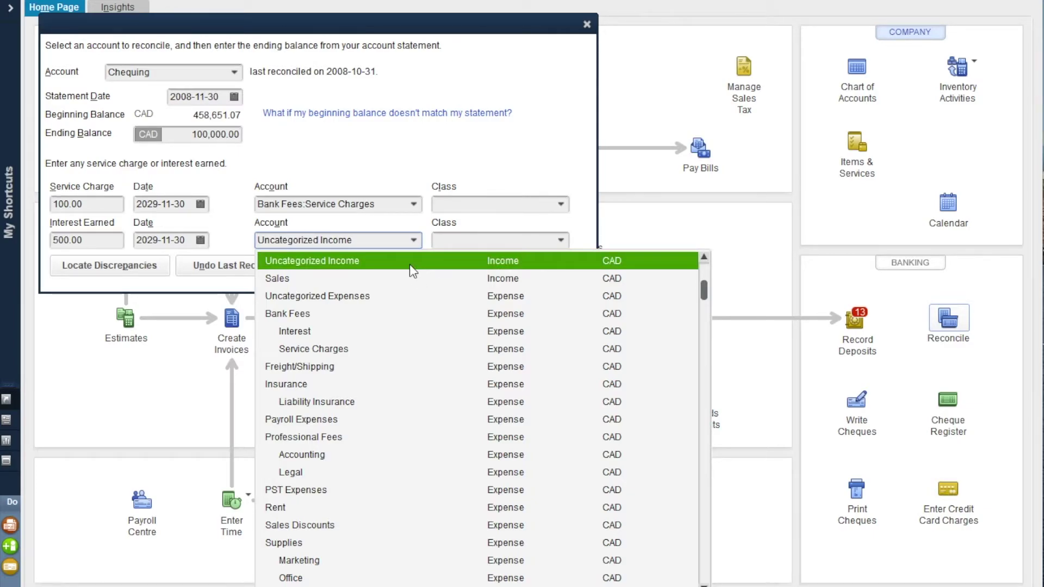
left_click(410, 270)
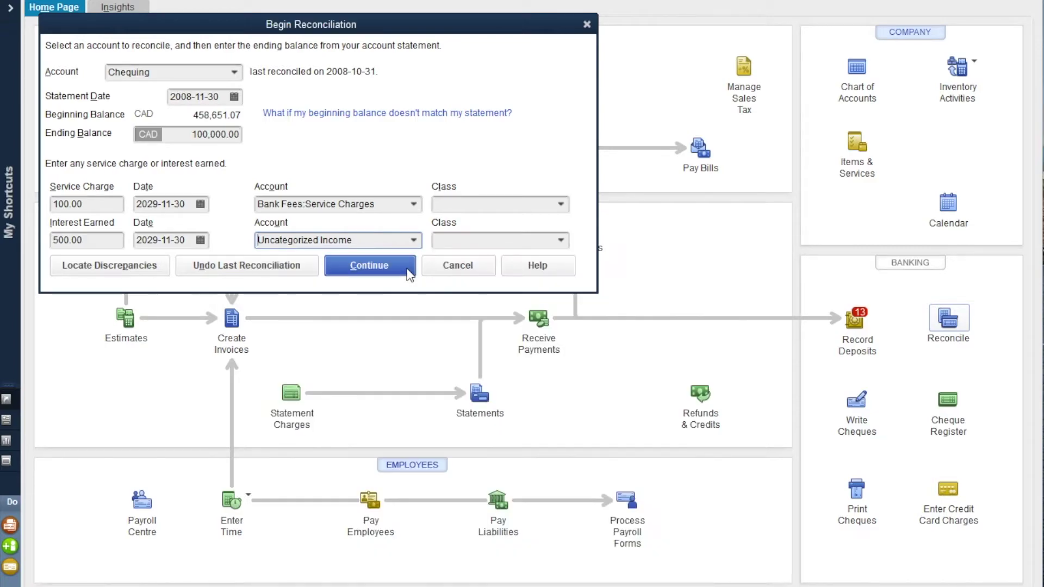
left_click(369, 266)
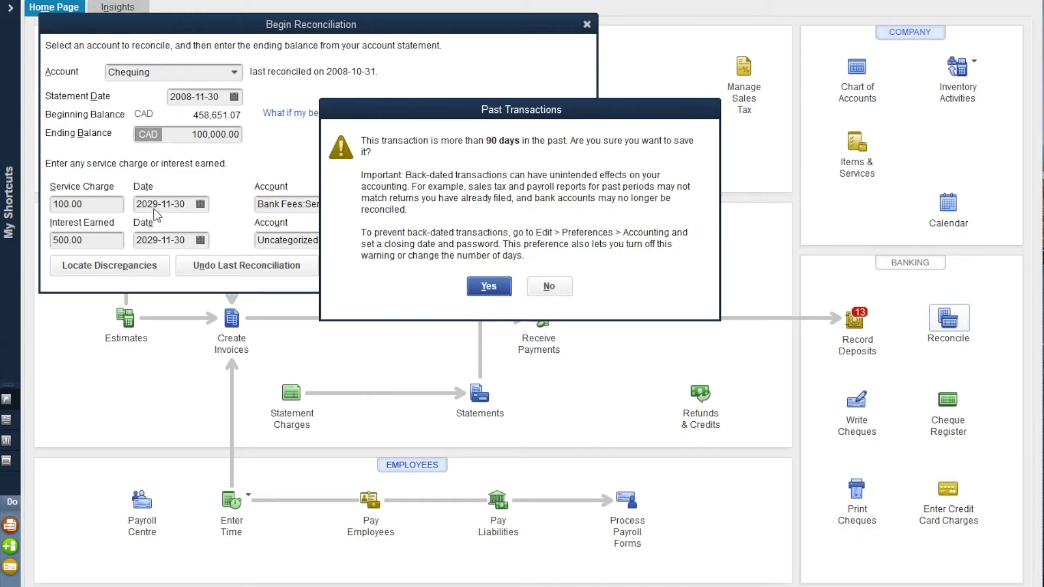
left_click(489, 289)
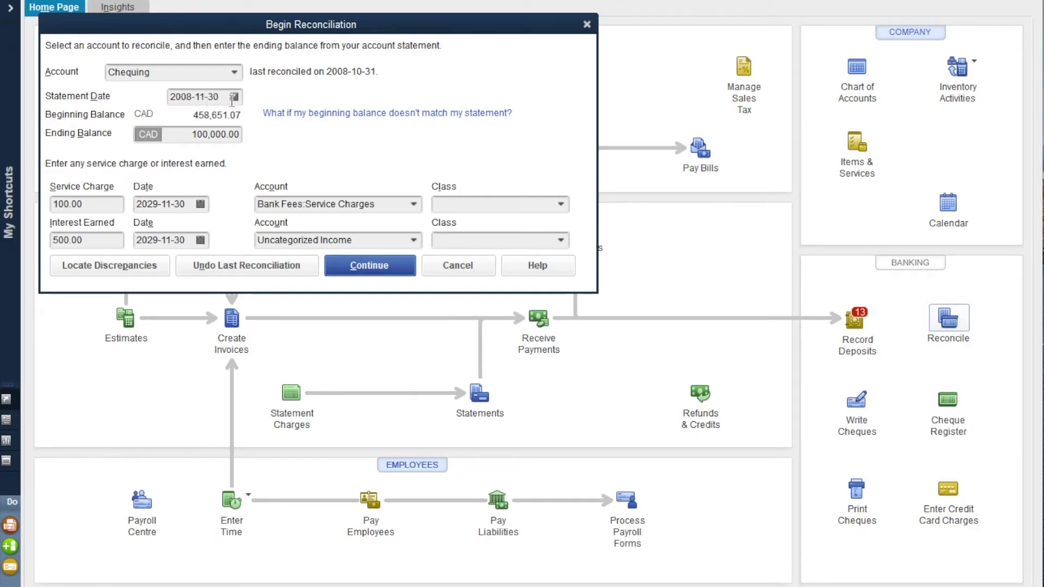
Step: Correct the service charge and interest dates to 2008-11-30
left_click(200, 204)
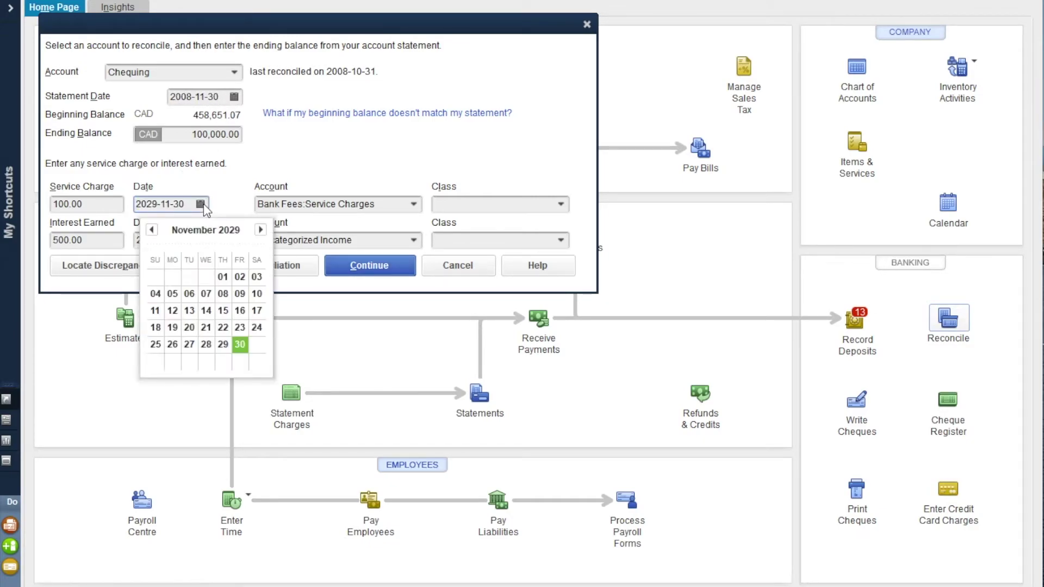
left_click(152, 204)
double_click(153, 204)
type("08")
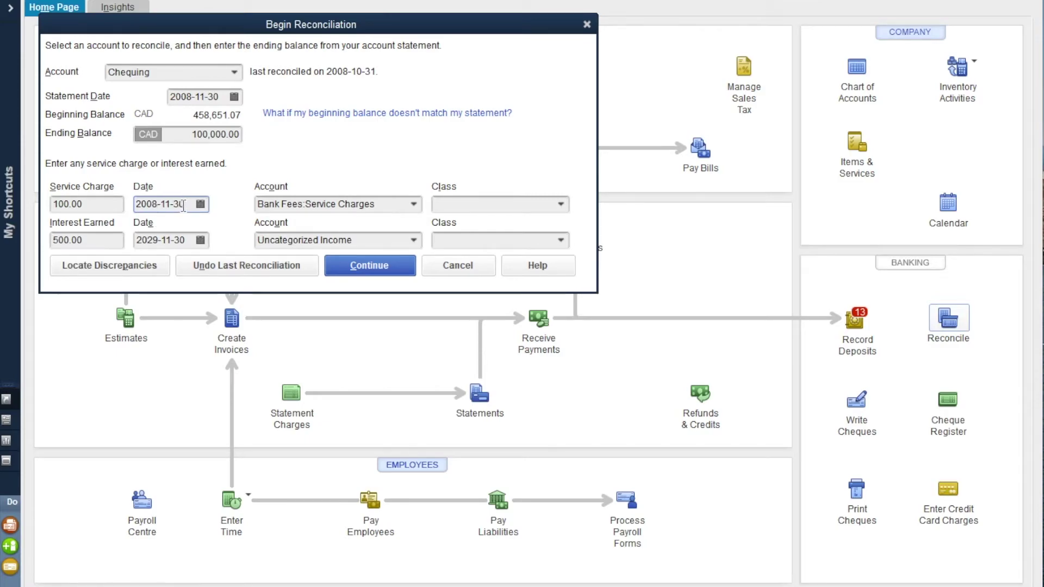
left_click(160, 241)
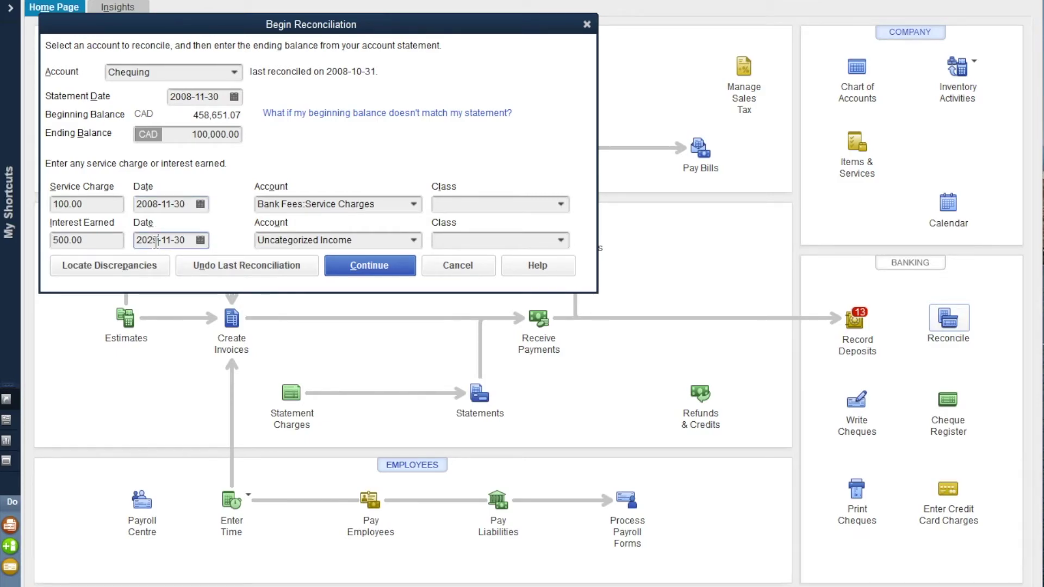
left_click_drag(159, 242, 148, 245)
type("08")
key("Tab")
Step: Continue into reconciliation, accepting the back-dated and no-class save prompts
left_click(370, 267)
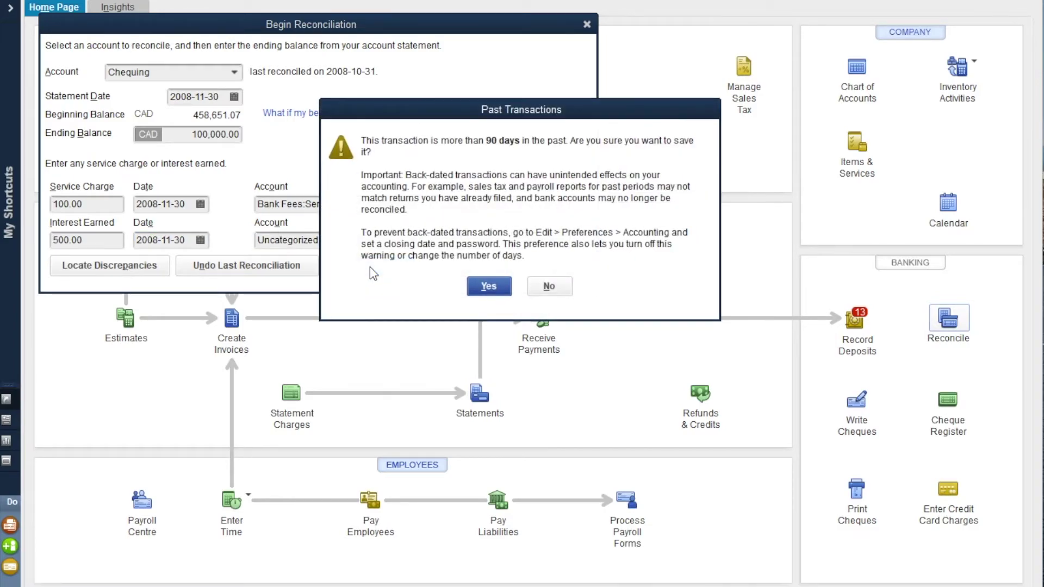
left_click(487, 286)
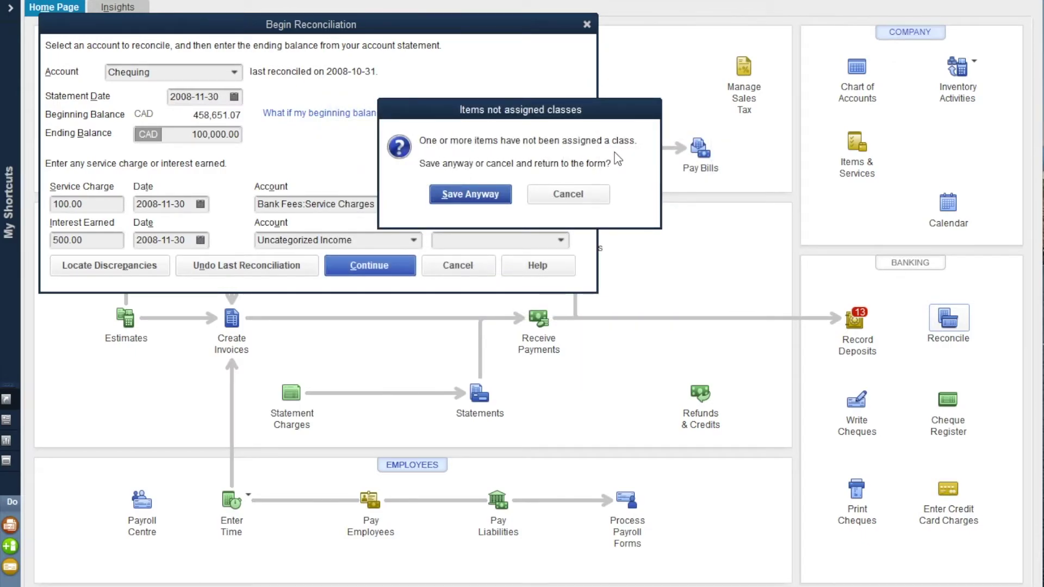
left_click(477, 197)
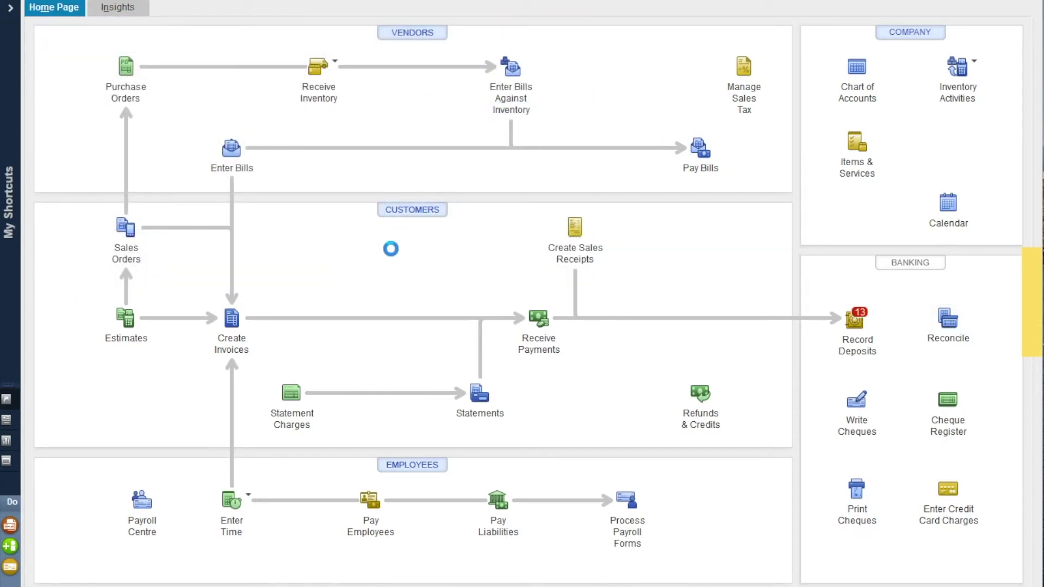